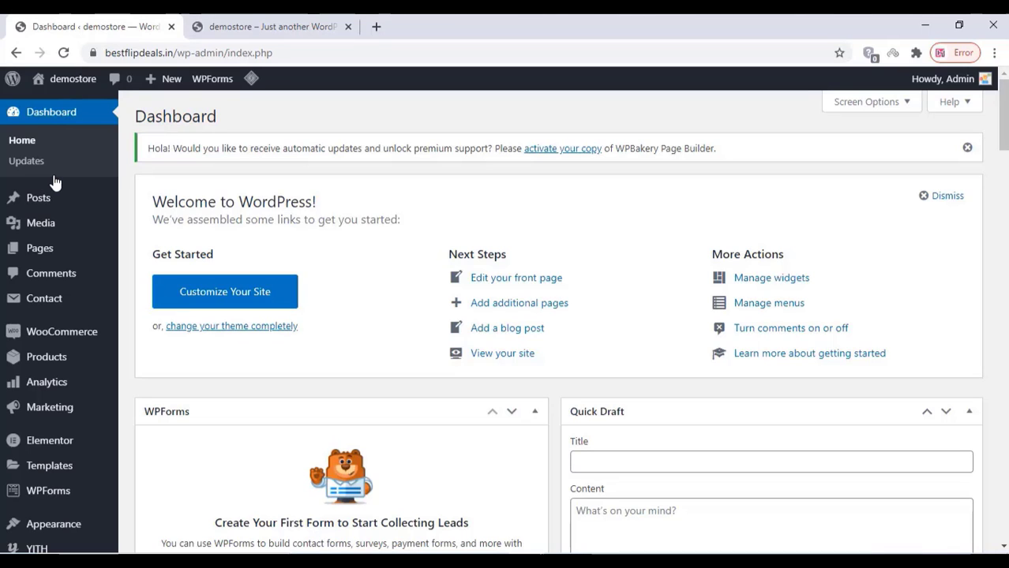
# - Search the plugin directory for "Kiasa UPI Payment Plugin for WooCommerce"
pyautogui.scroll(-4, 55, 183)
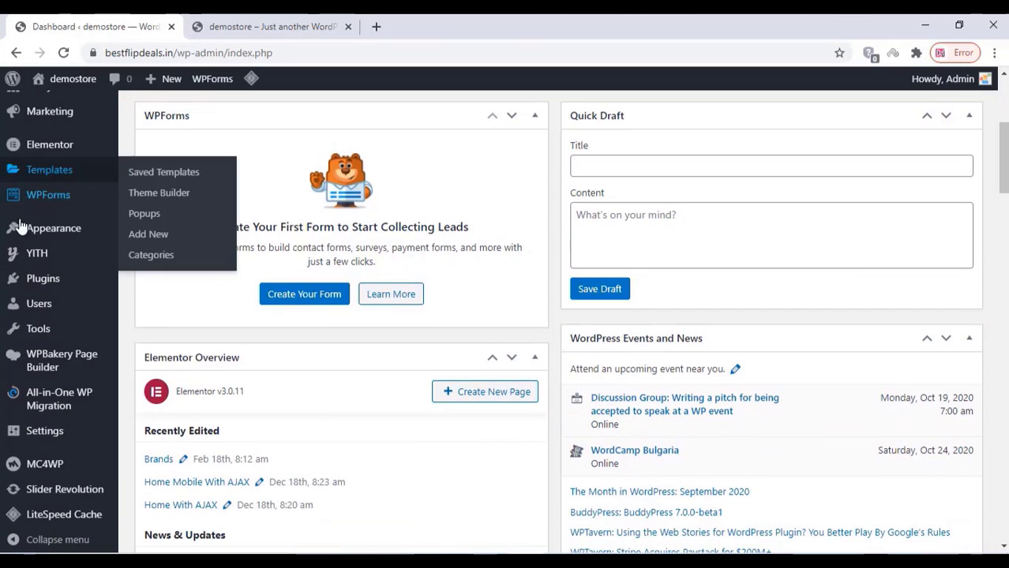
pyautogui.moveTo(21, 237)
pyautogui.scroll(-2, 22, 247)
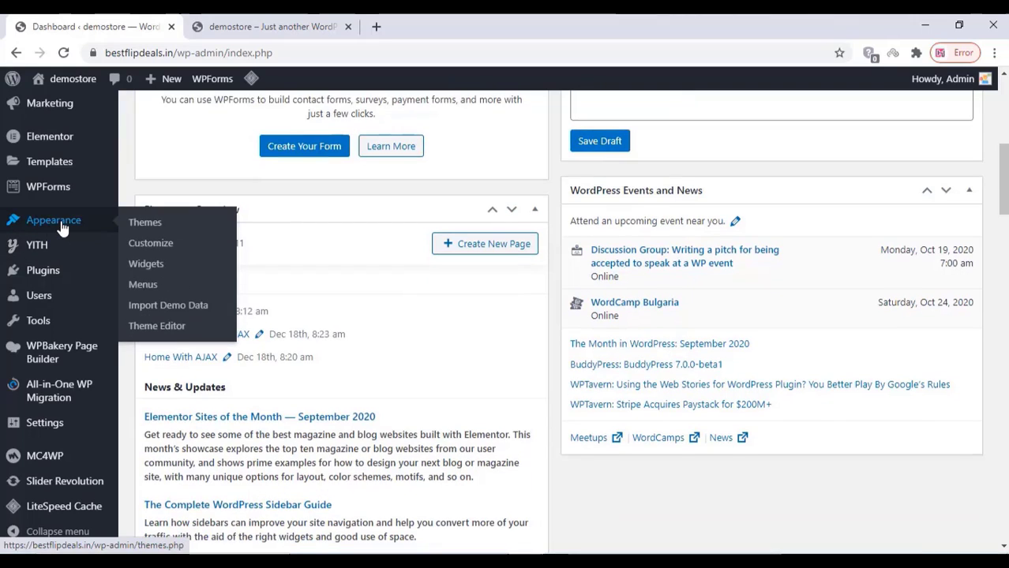
pyautogui.moveTo(47, 277)
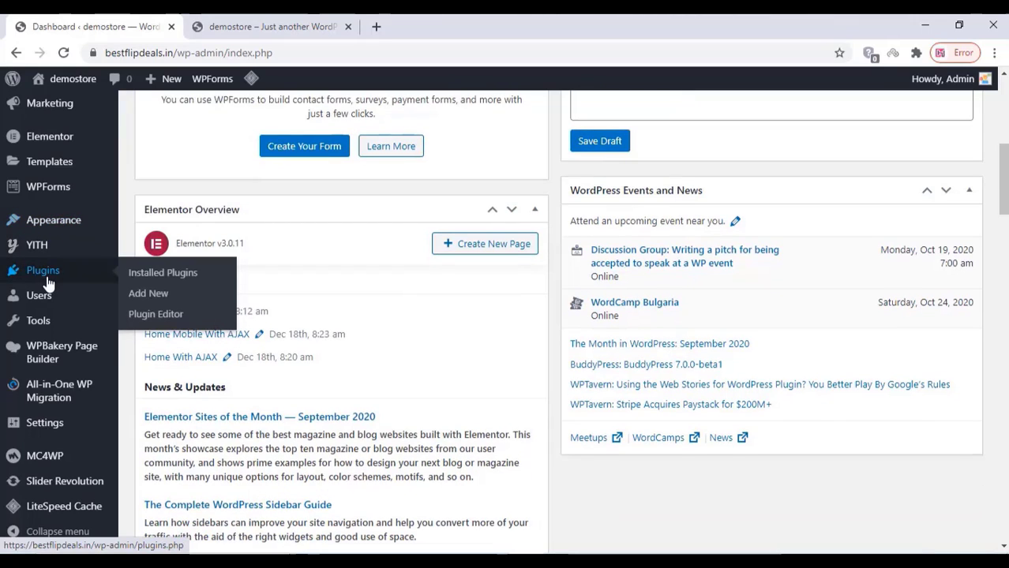
pyautogui.click(155, 297)
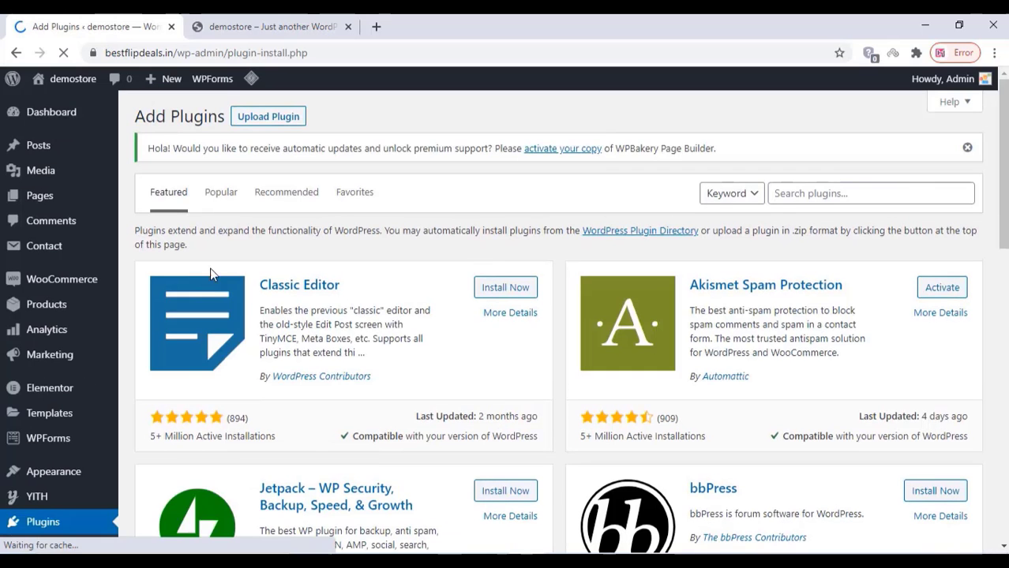
pyautogui.rightClick(799, 195)
pyautogui.click(831, 313)
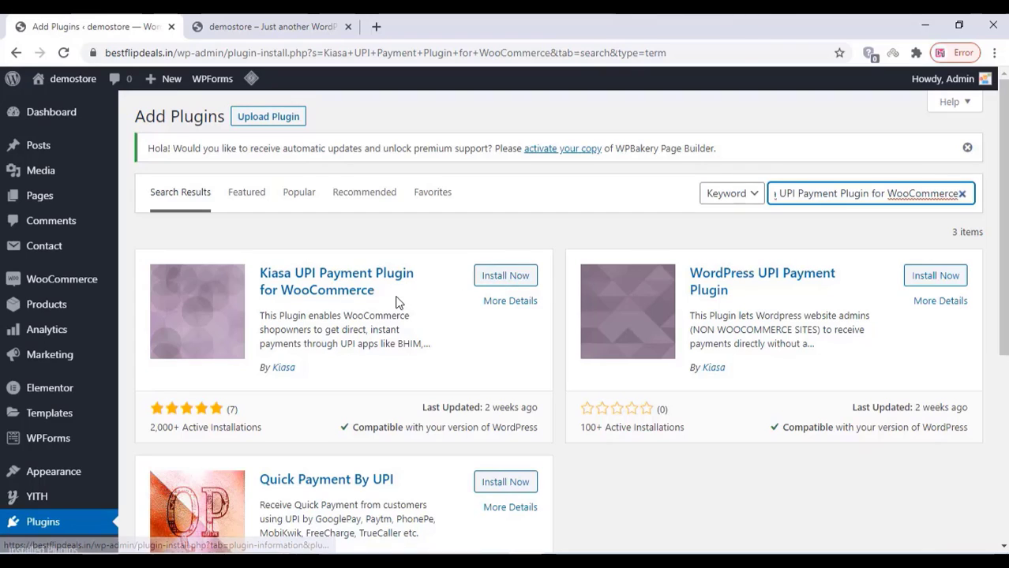
# - Install and activate the Kiasa UPI Payment Plugin for WooCommerce
pyautogui.moveTo(374, 291); pyautogui.dragTo(260, 273)
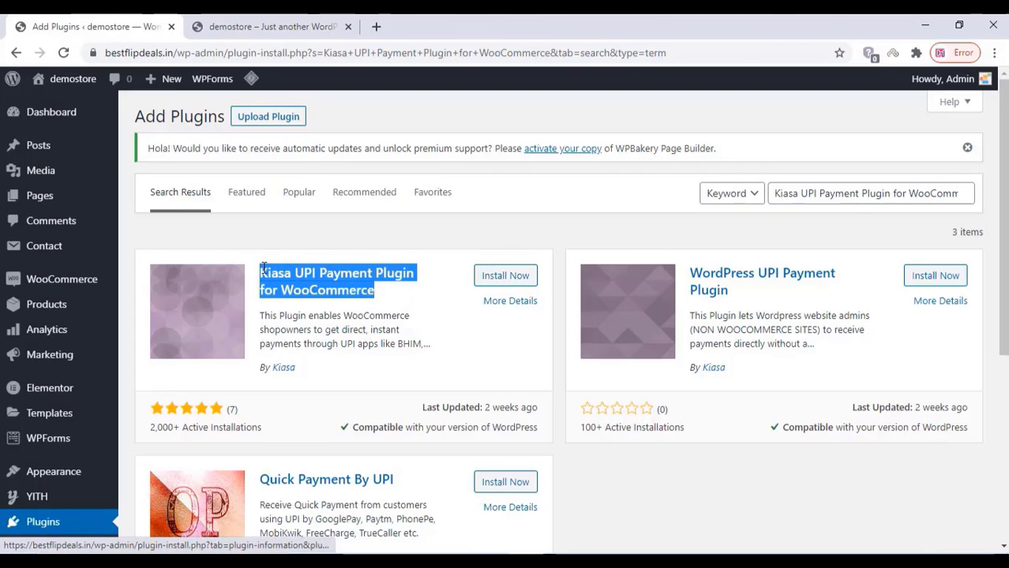
pyautogui.click(500, 368)
pyautogui.click(500, 276)
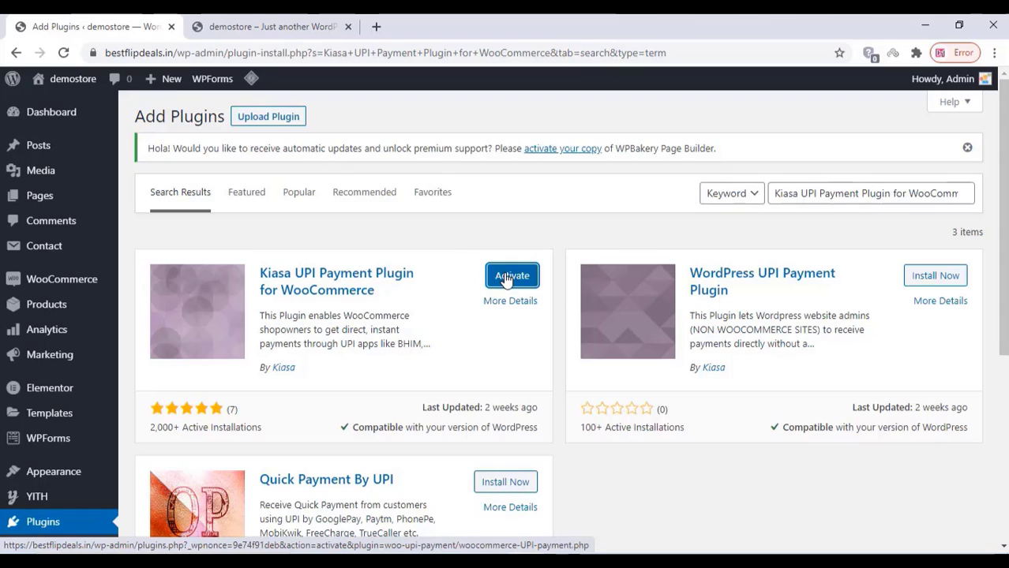
pyautogui.click(511, 276)
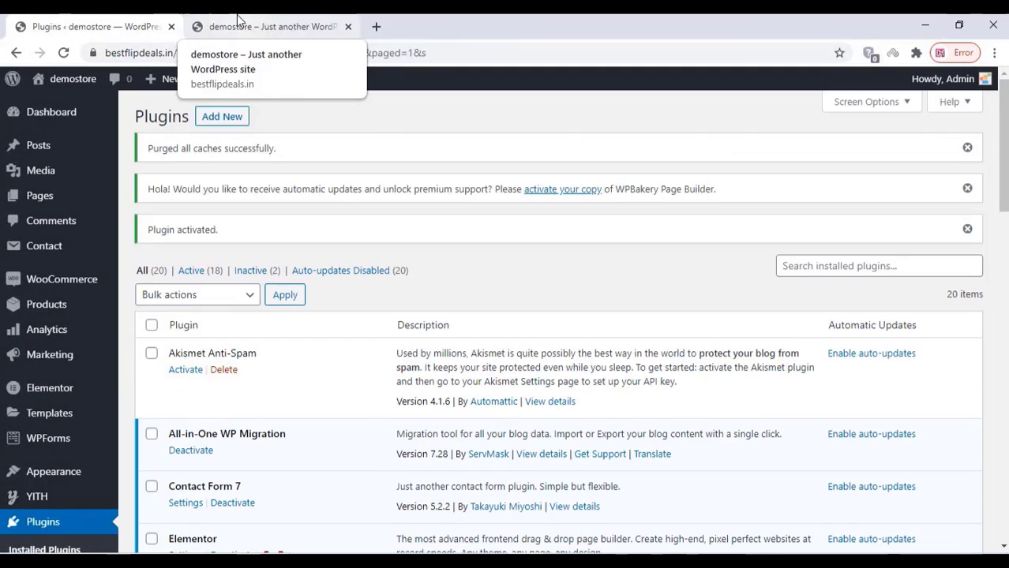
# - Open the management page of the UPI payment method in the WooCommerce payment settings
pyautogui.moveTo(71, 284)
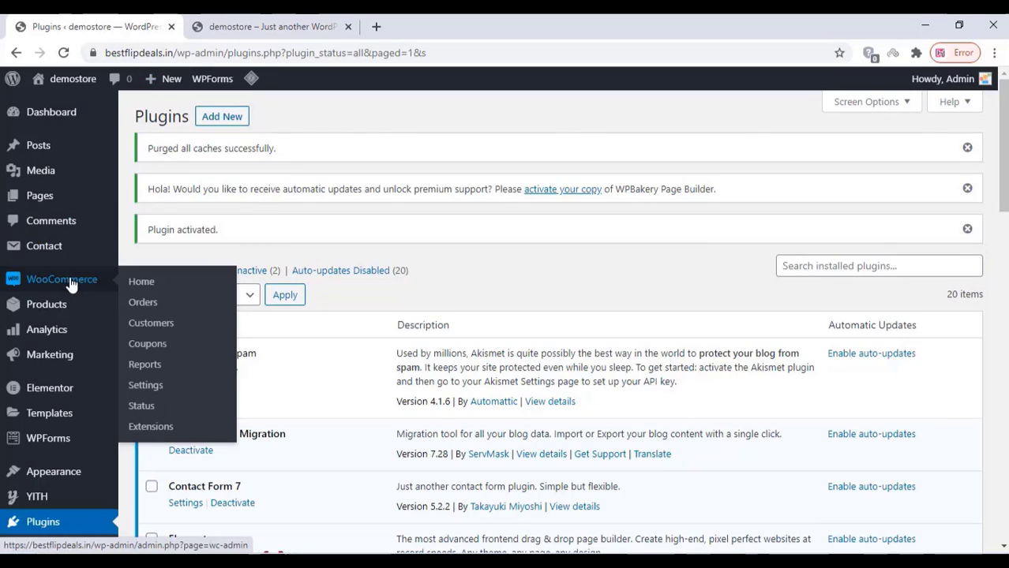
pyautogui.click(155, 387)
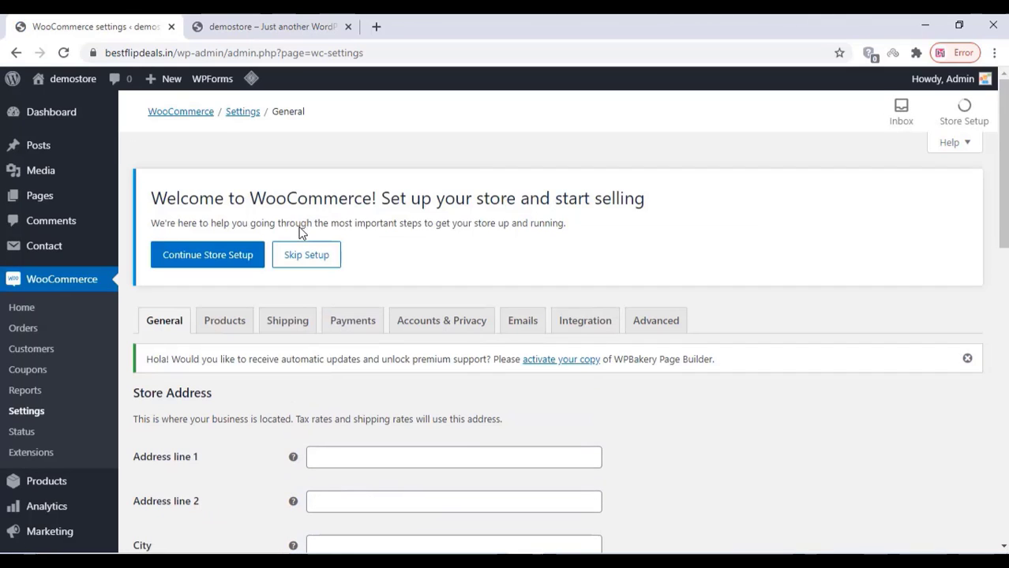
pyautogui.click(371, 326)
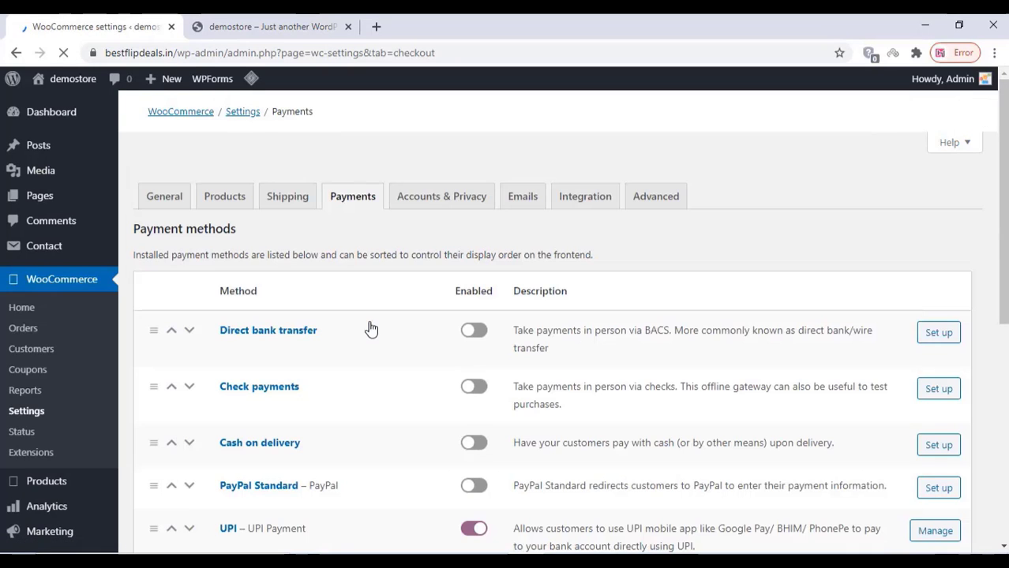
pyautogui.scroll(-5, 371, 328)
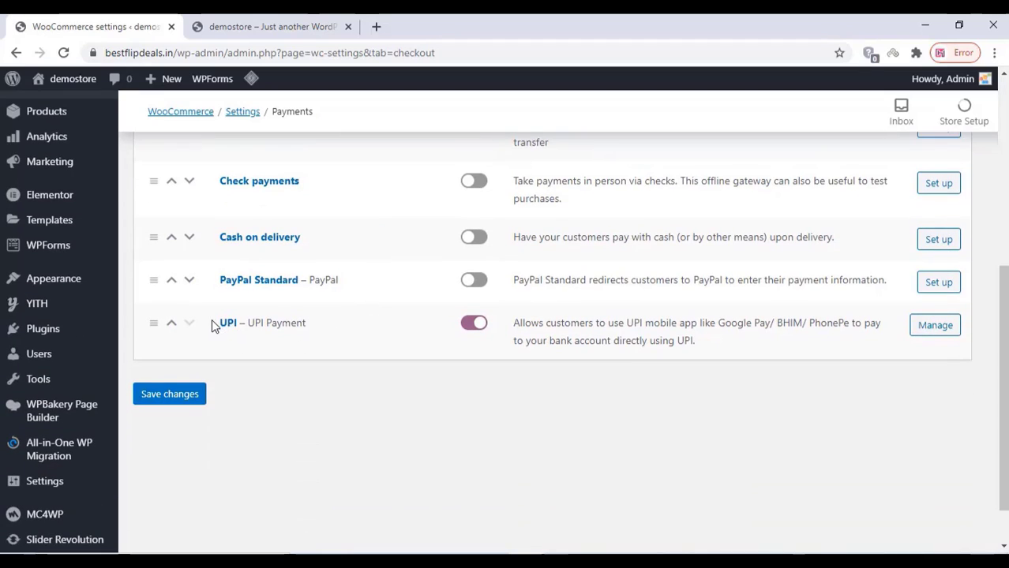
pyautogui.moveTo(212, 322); pyautogui.dragTo(243, 326)
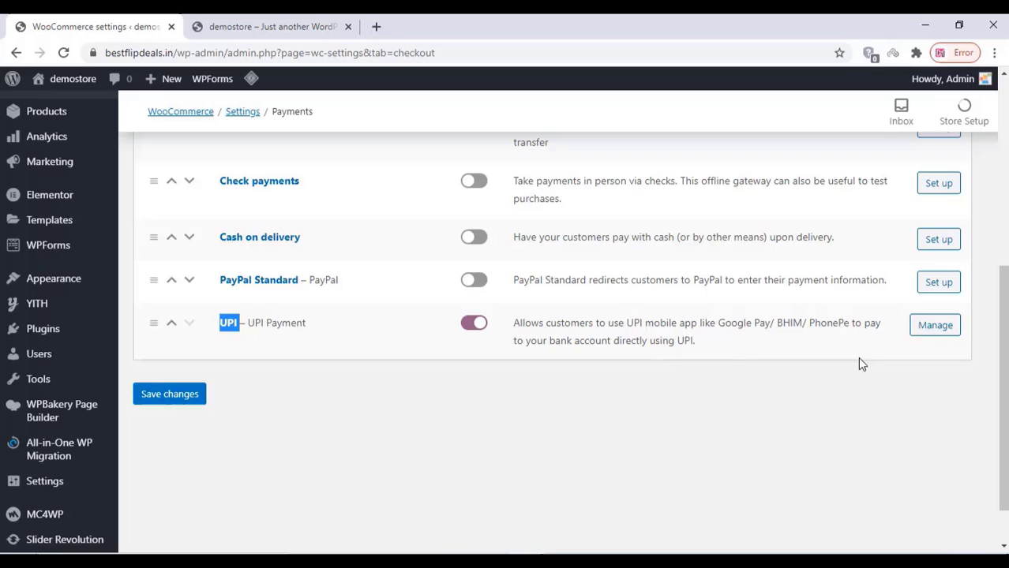
pyautogui.click(934, 326)
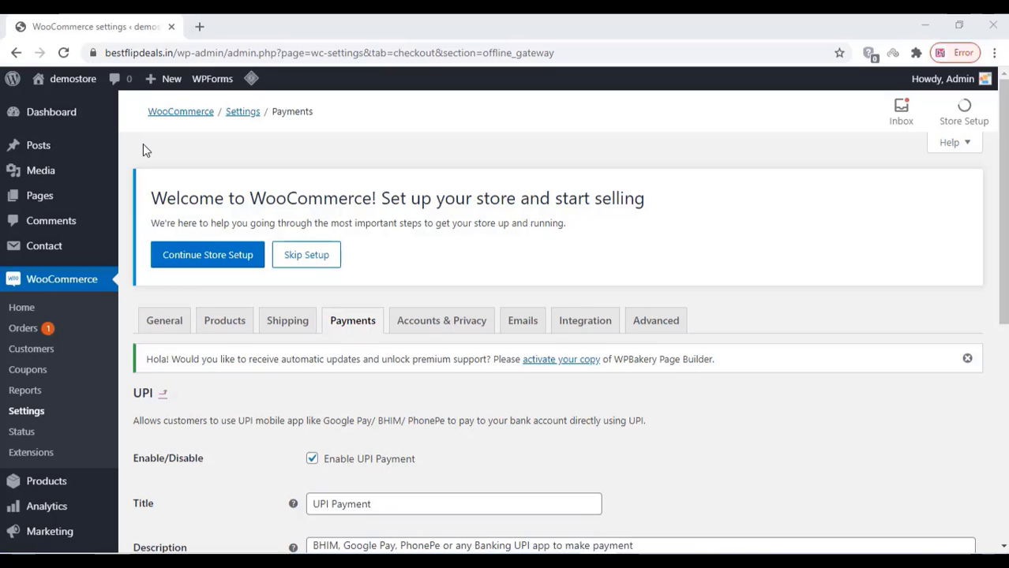
# - Review the UPI title, description, instructions, store name and UPI VPA, and save the payment method's settings
pyautogui.scroll(-3, 143, 144)
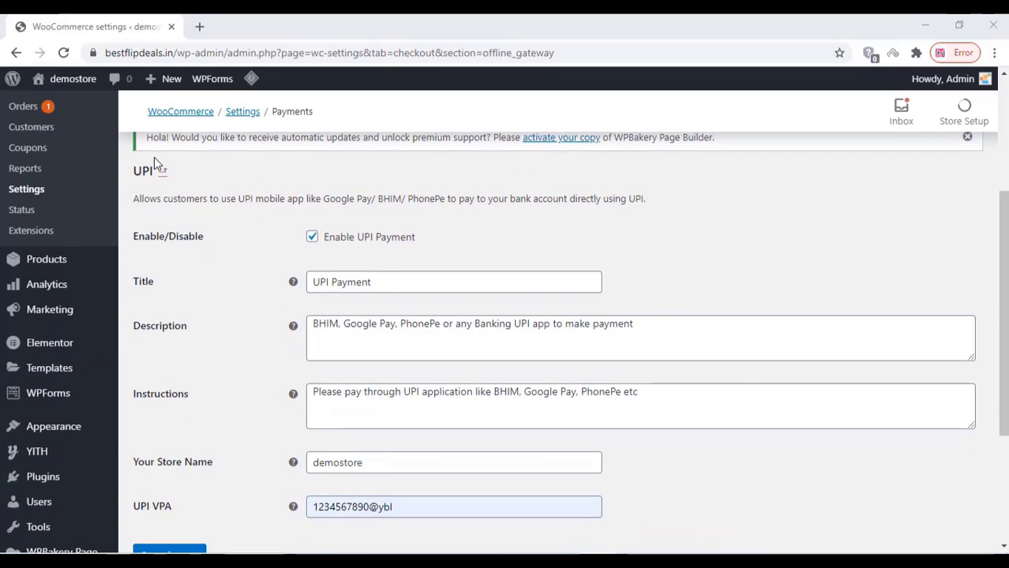
pyautogui.scroll(-2, 154, 157)
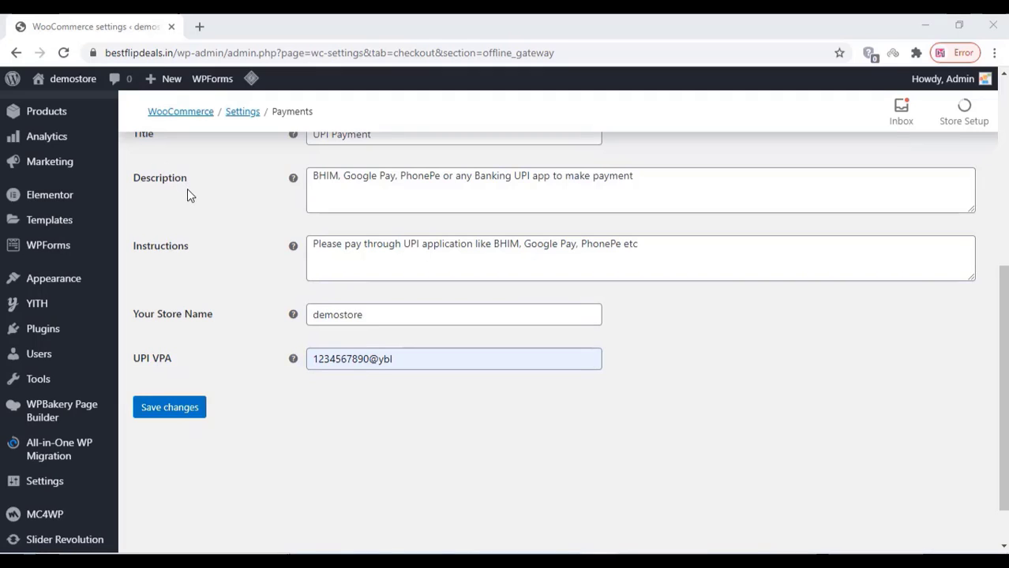
pyautogui.moveTo(300, 362)
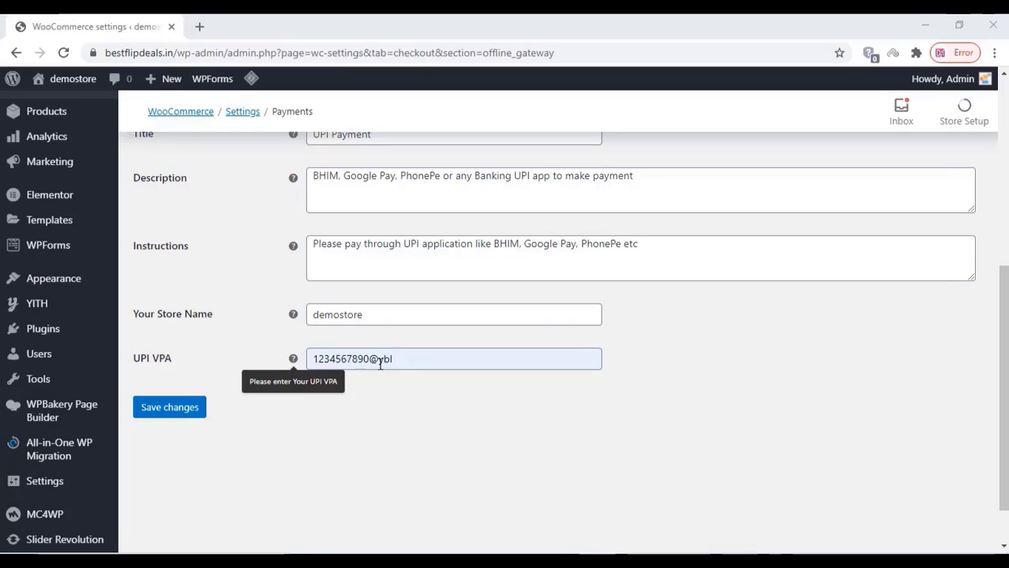
pyautogui.click(170, 409)
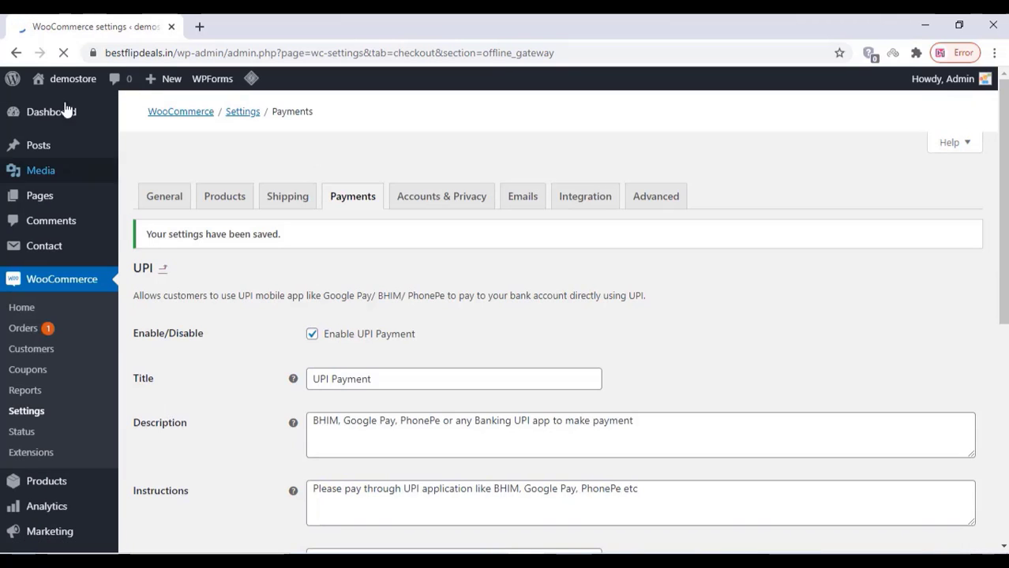
# - From the storefront, add one Men's Sports Runnning Swim Board Shorts to the cart and proceed to checkout
pyautogui.moveTo(81, 84)
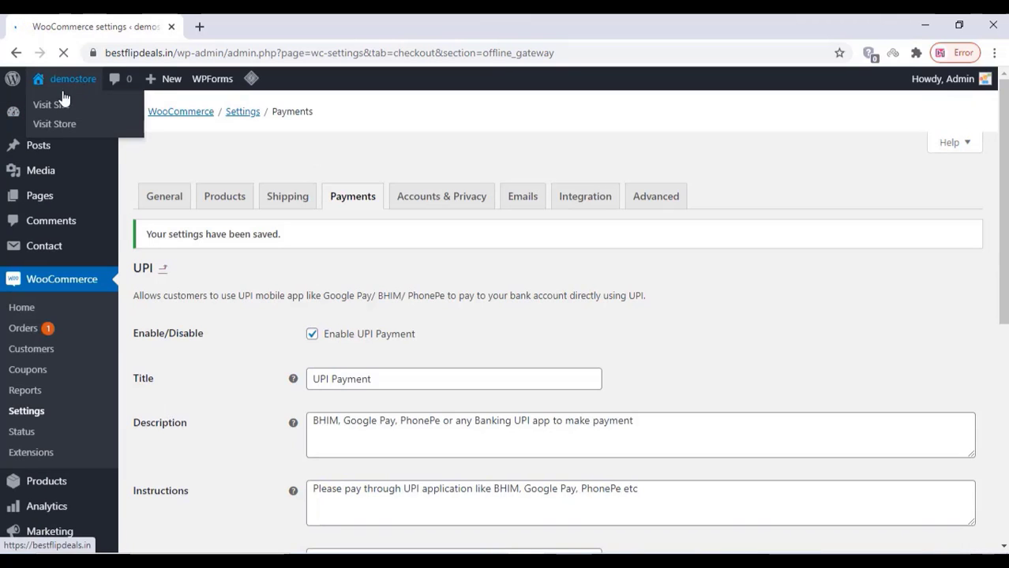
pyautogui.rightClick(52, 100)
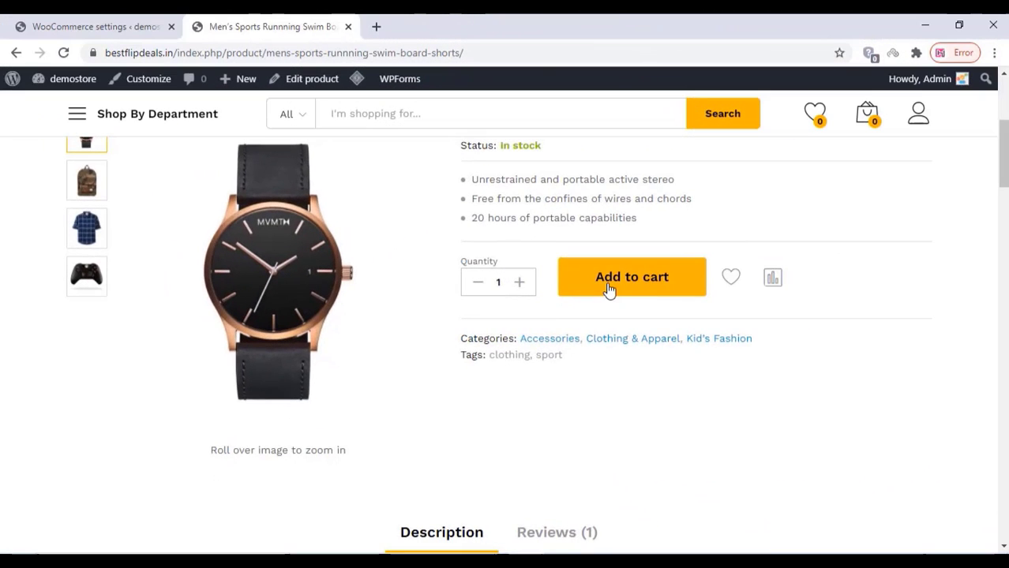
pyautogui.click(607, 289)
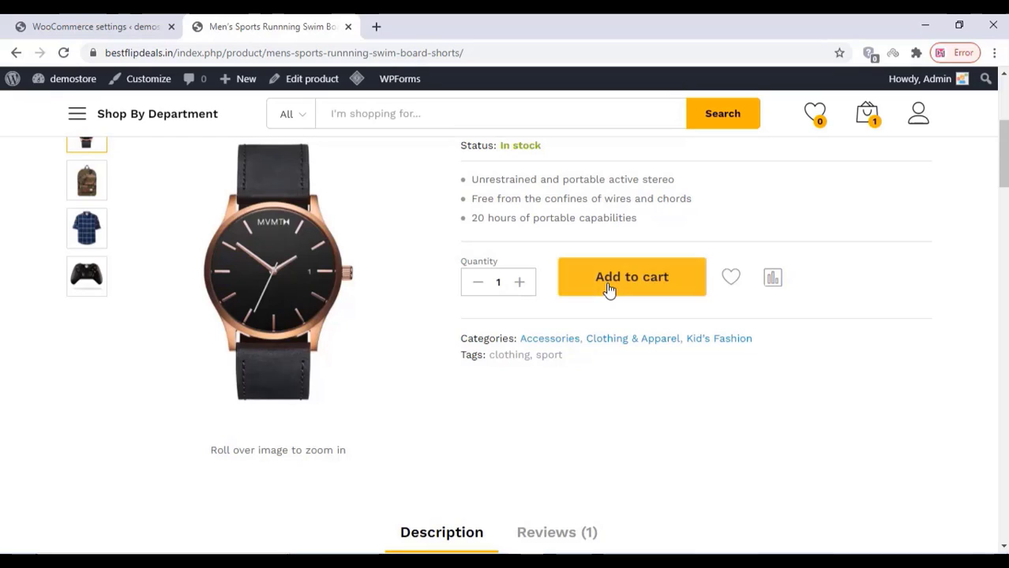
pyautogui.moveTo(866, 118)
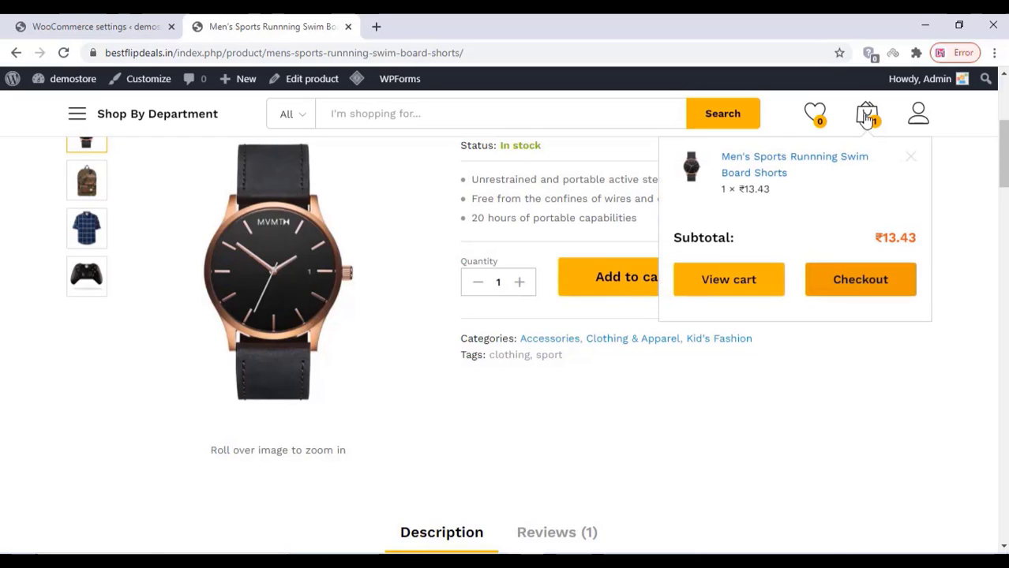
pyautogui.click(857, 292)
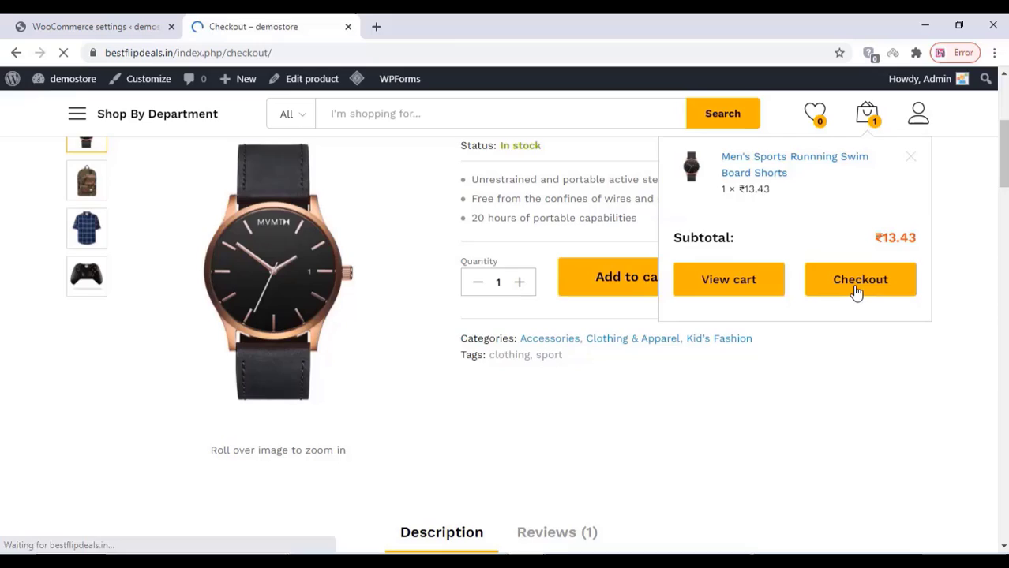
# - Place the test order with UPI Payment as the payment method
pyautogui.moveTo(477, 256)
pyautogui.scroll(-8, 477, 256)
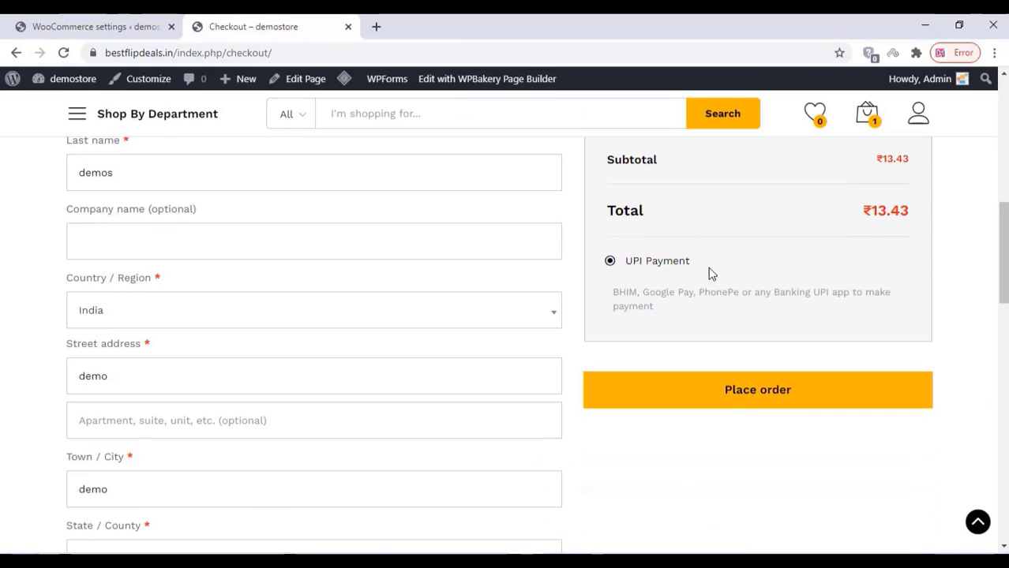
pyautogui.moveTo(691, 261); pyautogui.dragTo(625, 261)
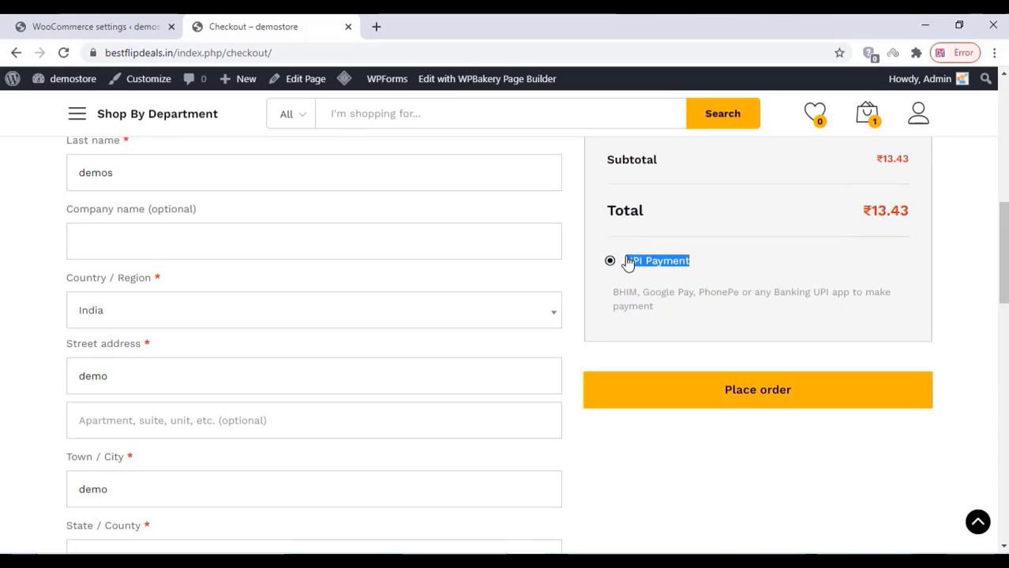
pyautogui.click(742, 400)
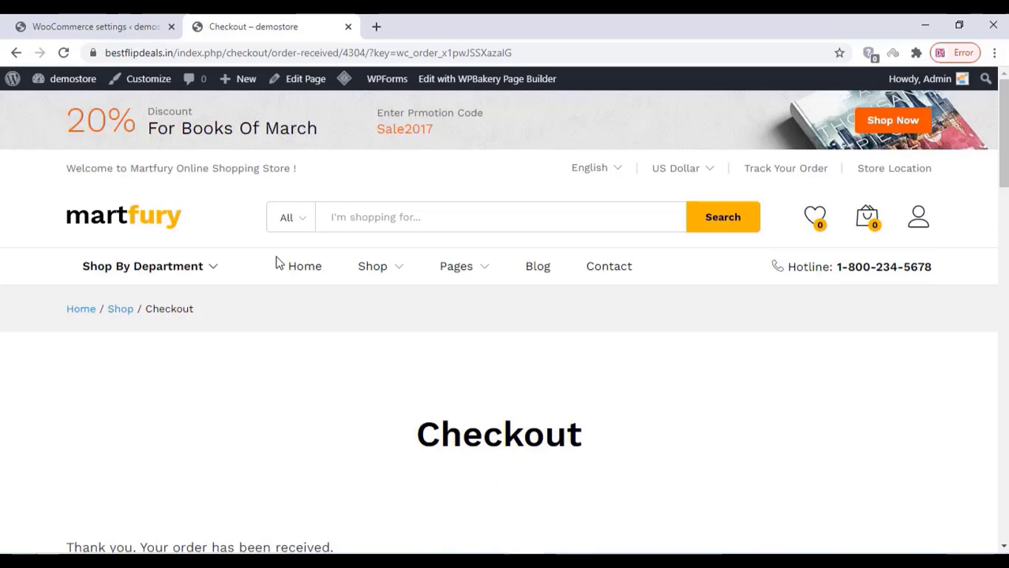
# - Examine the order confirmation page, including the UPI payment QR code, order details and billing address
pyautogui.scroll(-5, 276, 263)
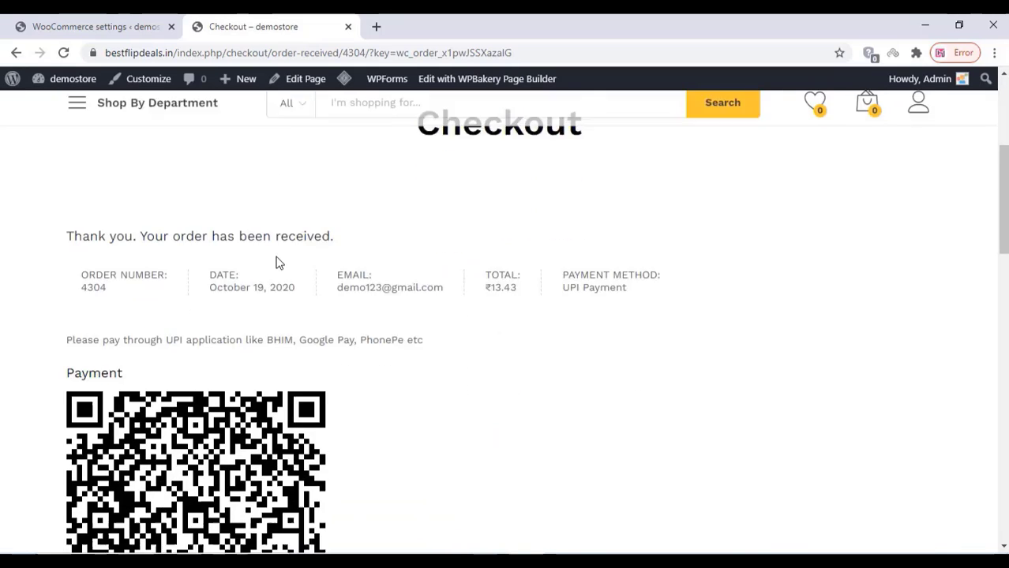
pyautogui.scroll(-2, 276, 263)
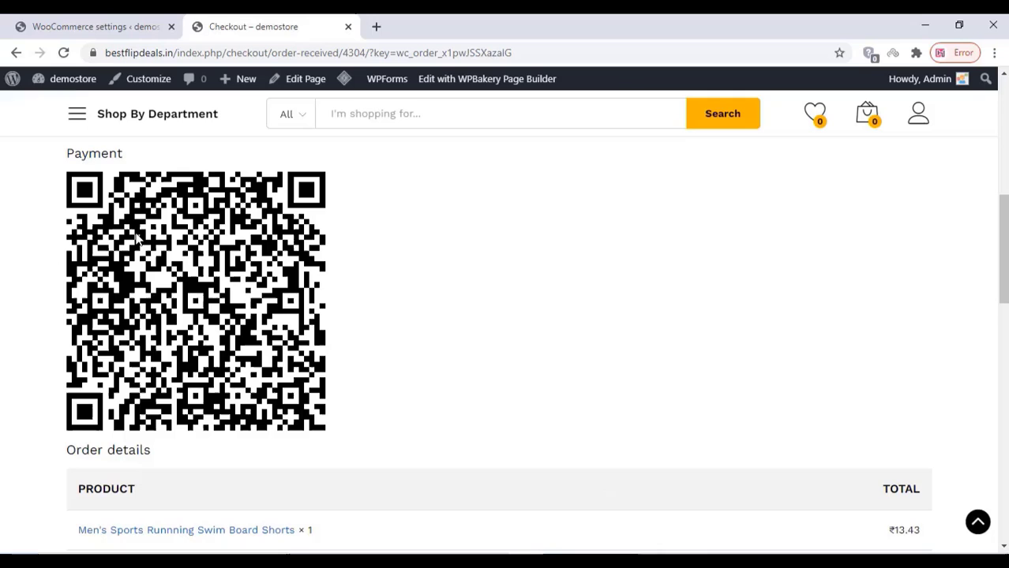
pyautogui.scroll(-2, 162, 267)
pyautogui.scroll(-3, 163, 268)
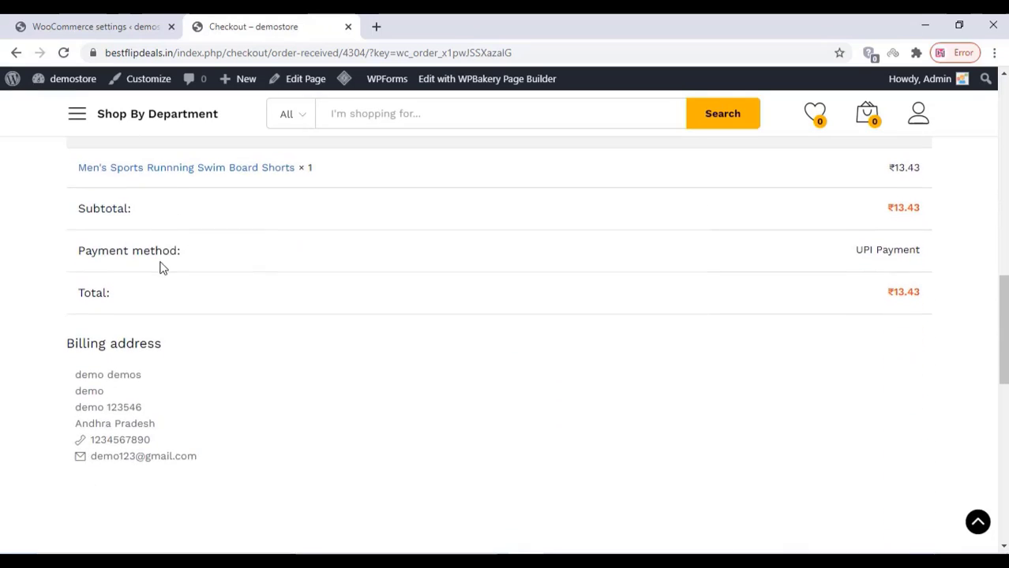
pyautogui.scroll(6, 163, 268)
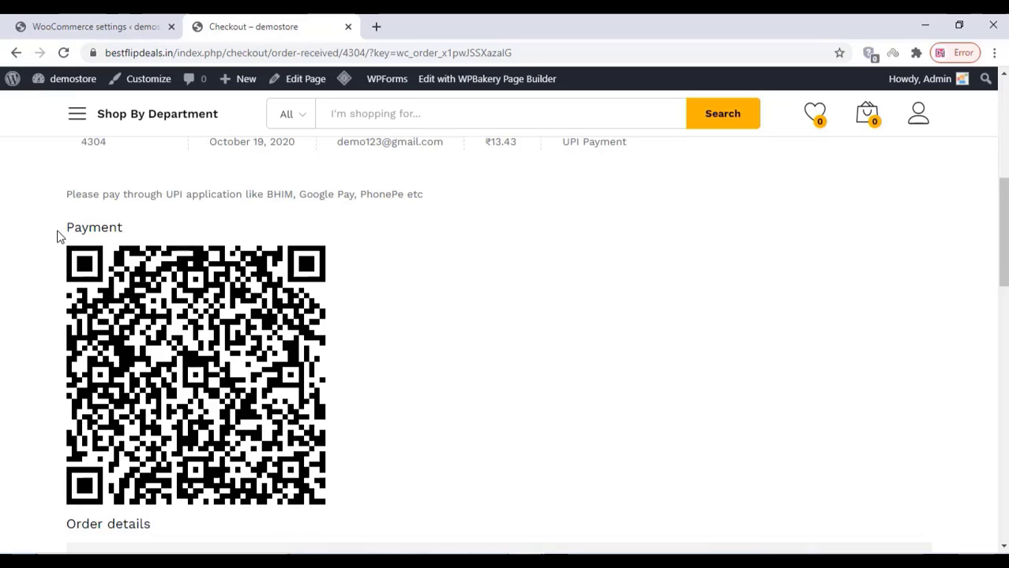
pyautogui.moveTo(57, 237); pyautogui.dragTo(214, 369)
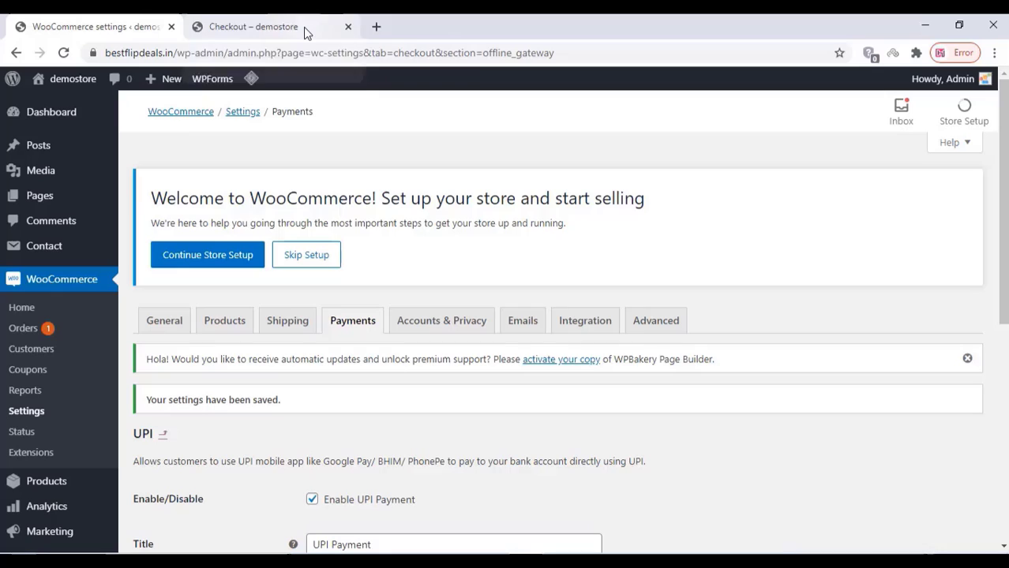
# - In the store admin, open the most recent order from the WooCommerce orders list and view its details
pyautogui.click(42, 337)
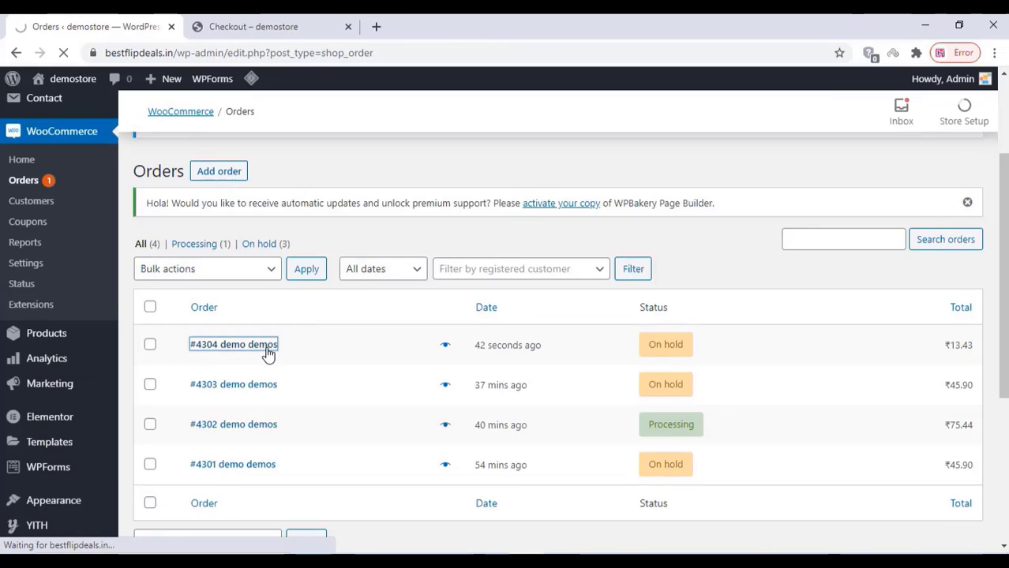
pyautogui.click(268, 355)
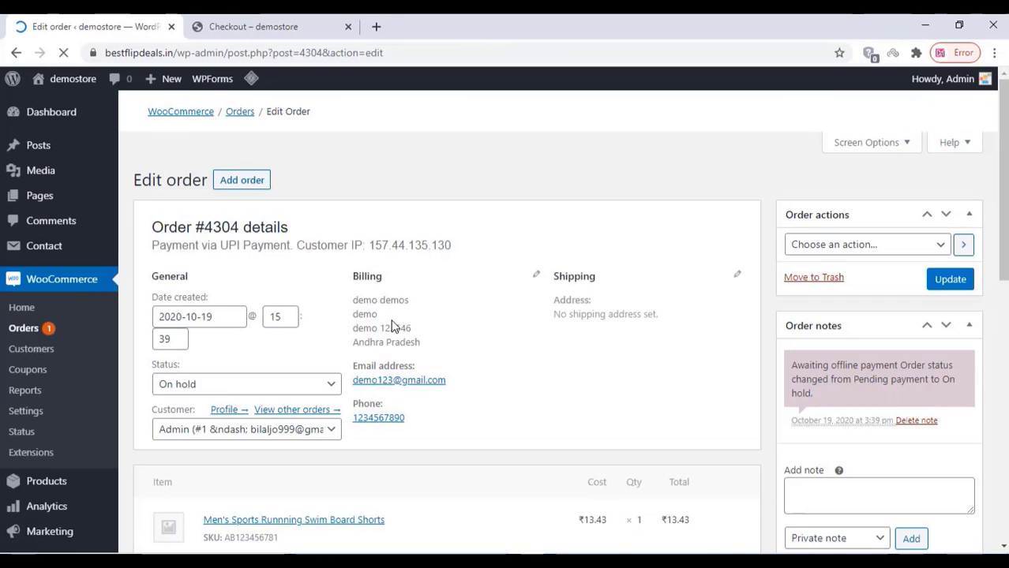
pyautogui.scroll(-3, 288, 297)
pyautogui.scroll(1, 292, 247)
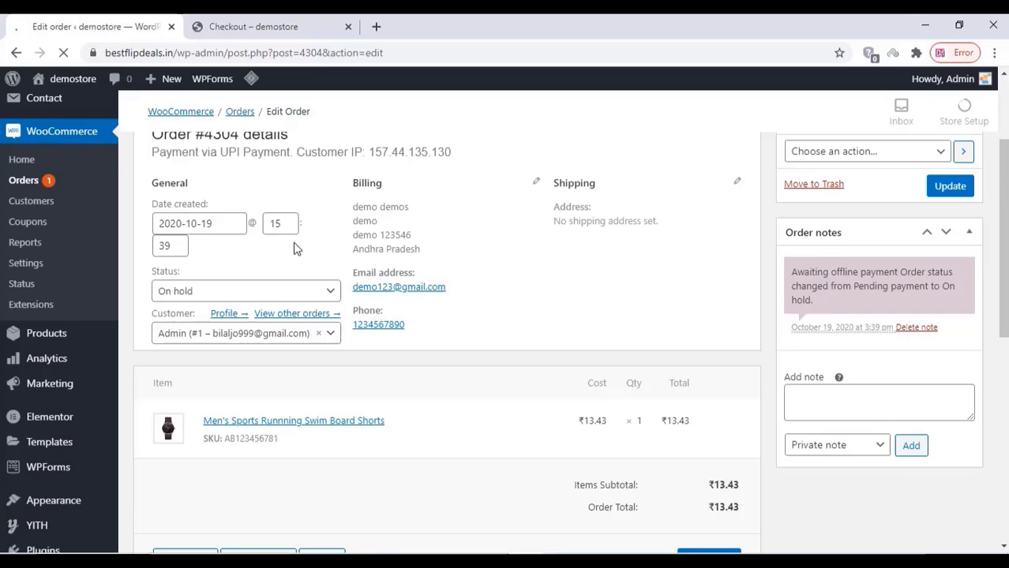
# - Change the order's status to Processing
pyautogui.click(267, 300)
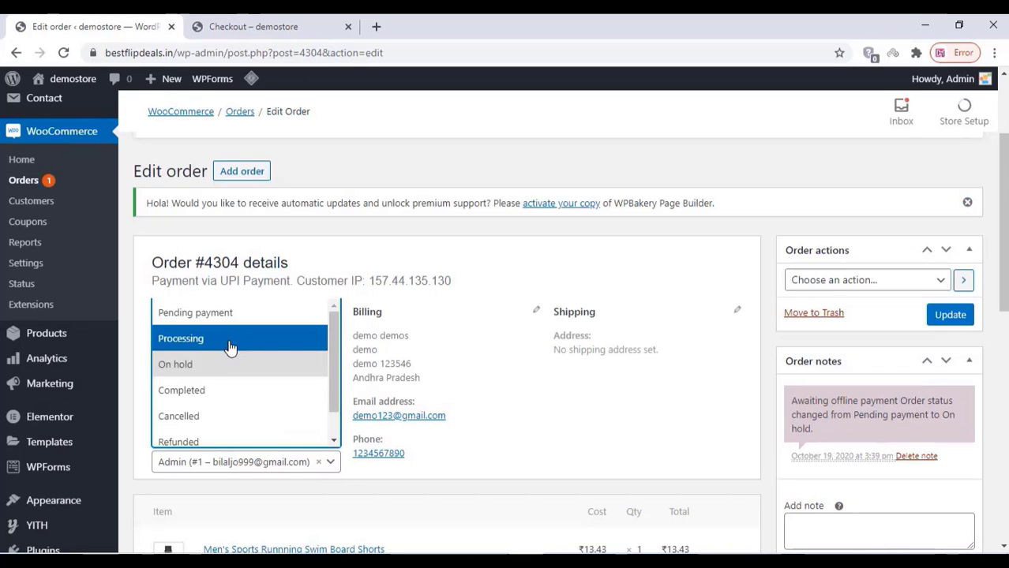
pyautogui.scroll(-1, 241, 391)
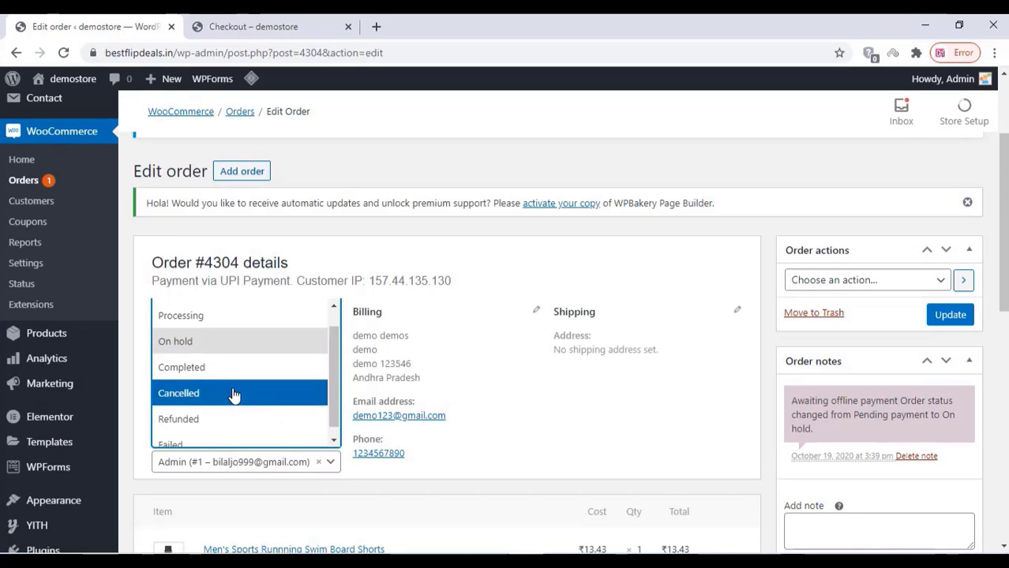
pyautogui.scroll(1, 236, 355)
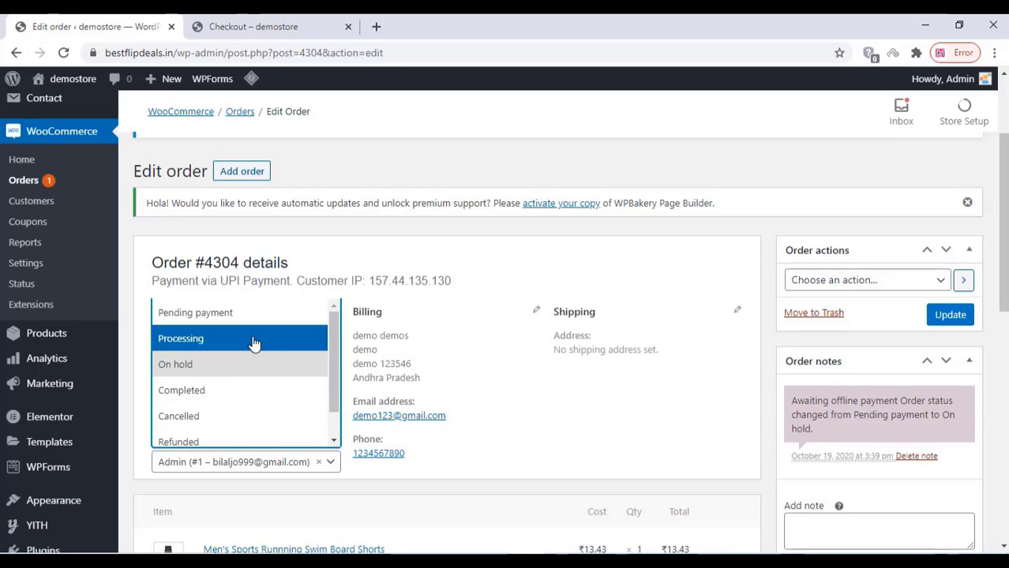
pyautogui.click(253, 341)
# - Add the private note "payment recieved" to the order and save the order update
pyautogui.scroll(-2, 787, 385)
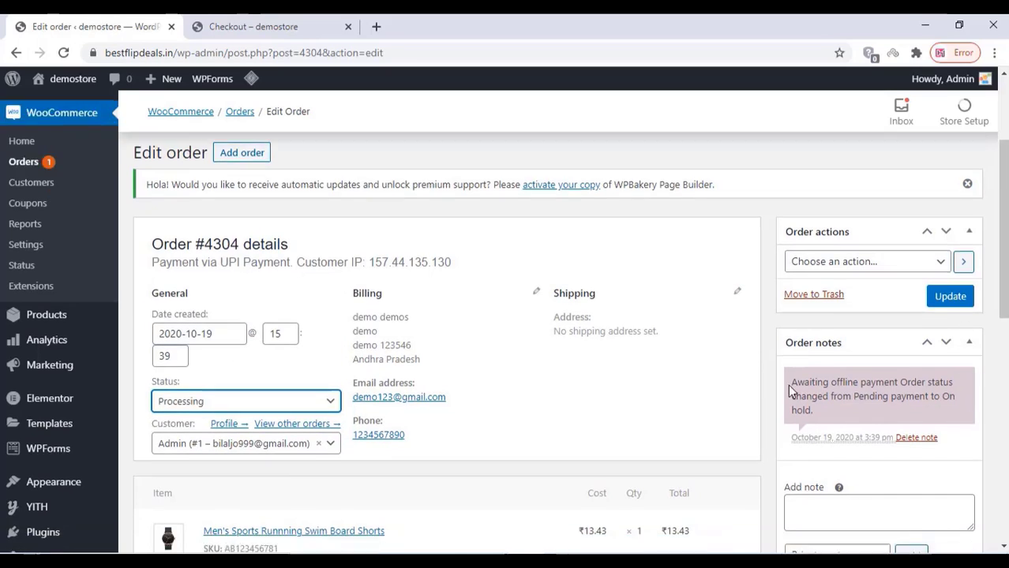
pyautogui.click(822, 379)
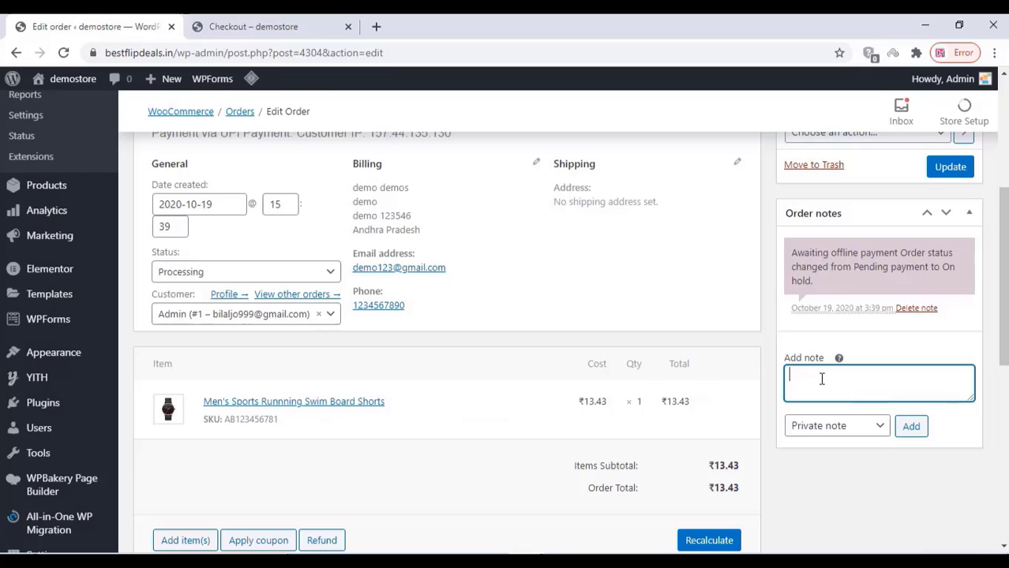
pyautogui.write('payment reci')
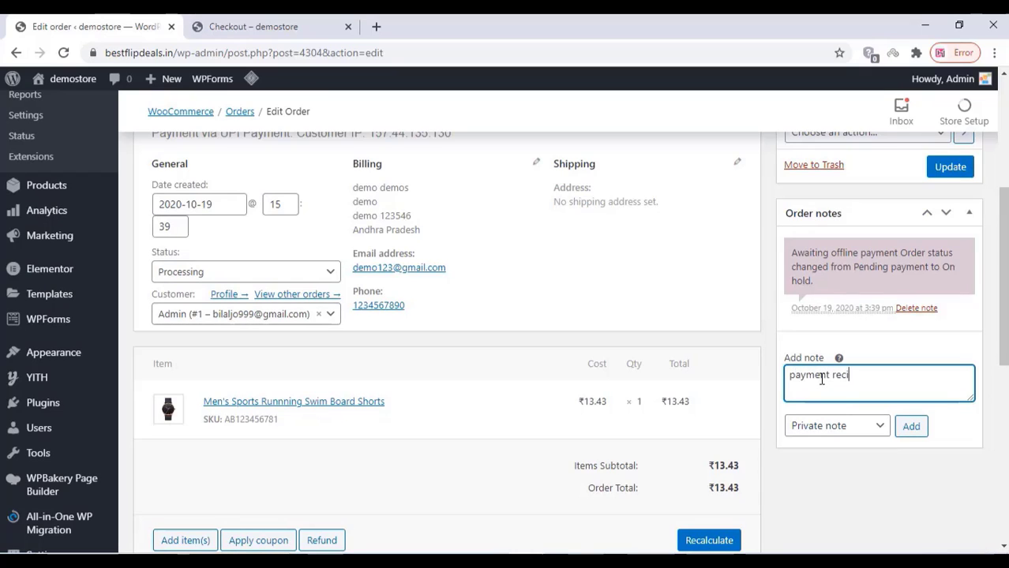
pyautogui.write('ed')
pyautogui.click(916, 430)
pyautogui.scroll(-1, 832, 437)
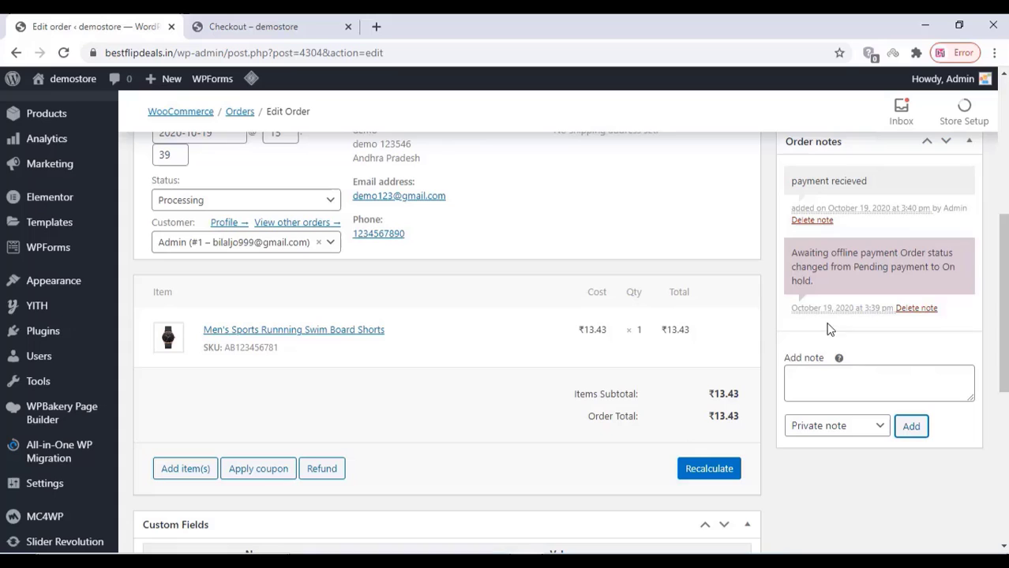
pyautogui.scroll(1, 733, 274)
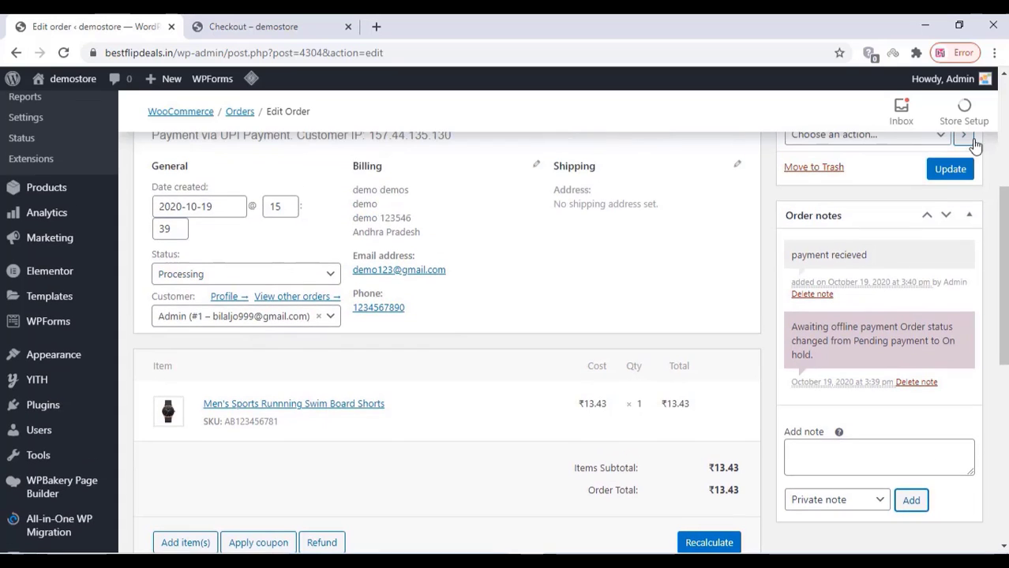
pyautogui.click(955, 177)
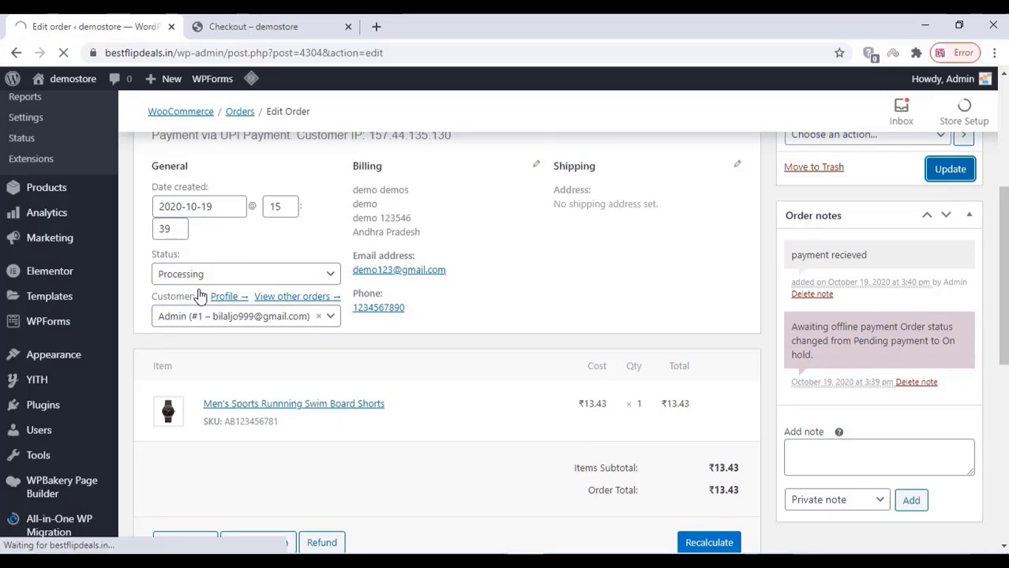